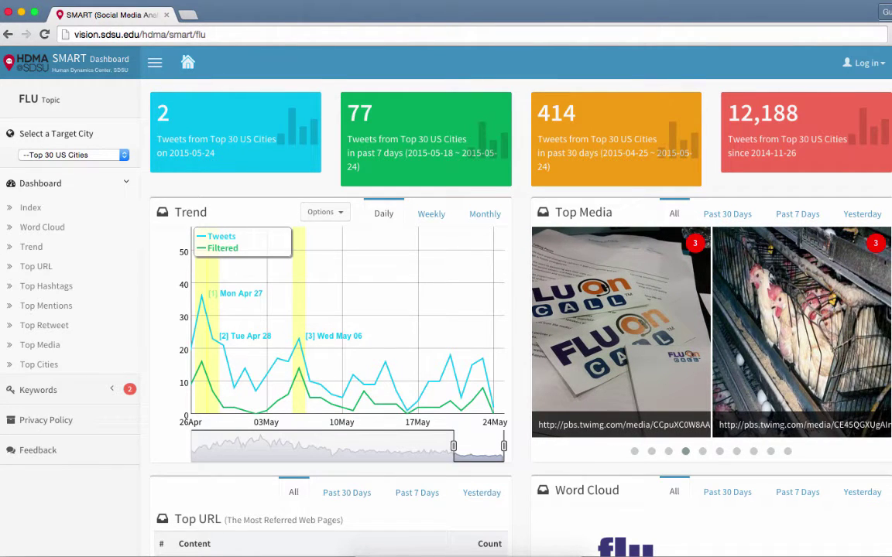
Scroll the Flu dashboard down to the Top URL list and the 'flu' word cloud.
scroll(520, 309, "down", 1)
scroll(520, 310, "down", 3)
scroll(520, 310, "down", 2)
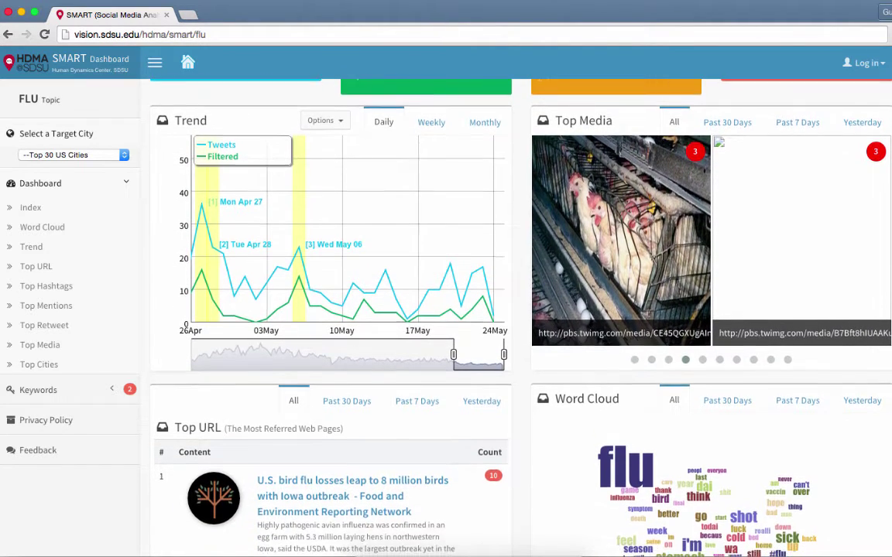
scroll(520, 310, "down", 6)
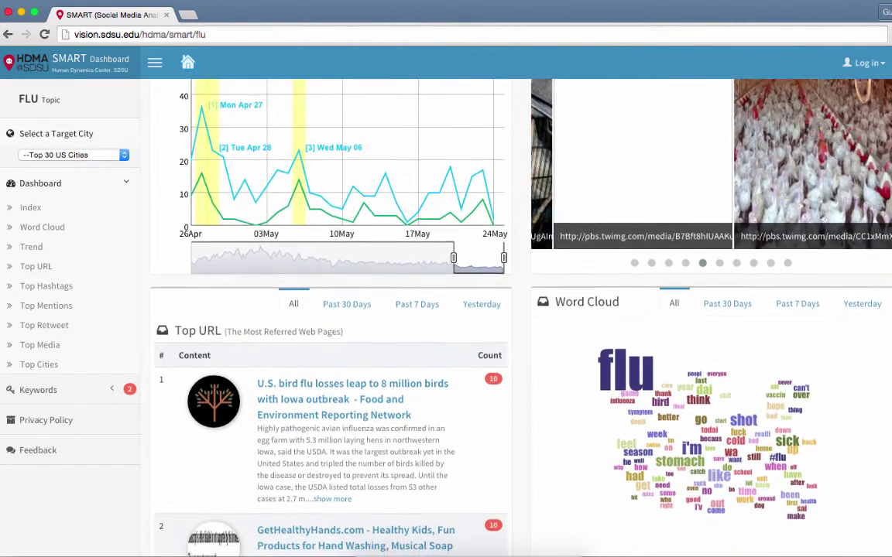
scroll(520, 310, "down", 2)
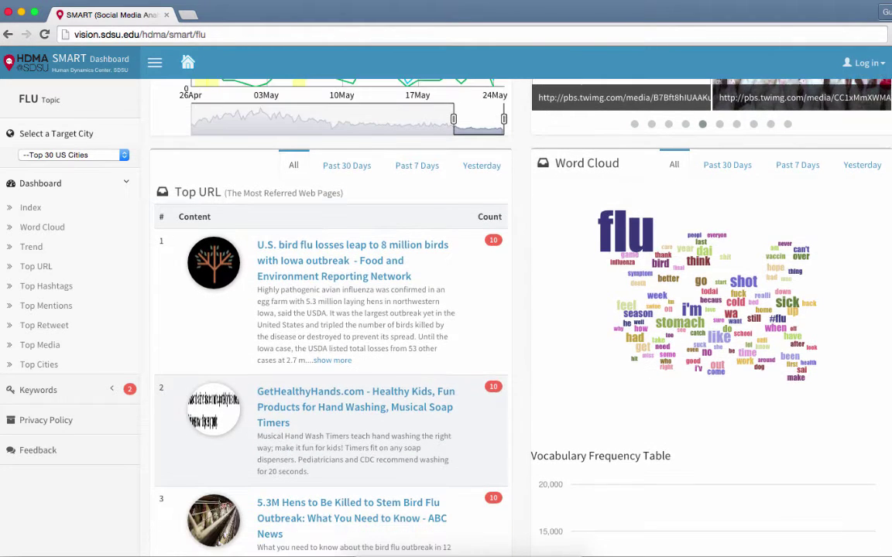
scroll(472, 310, "down", 1)
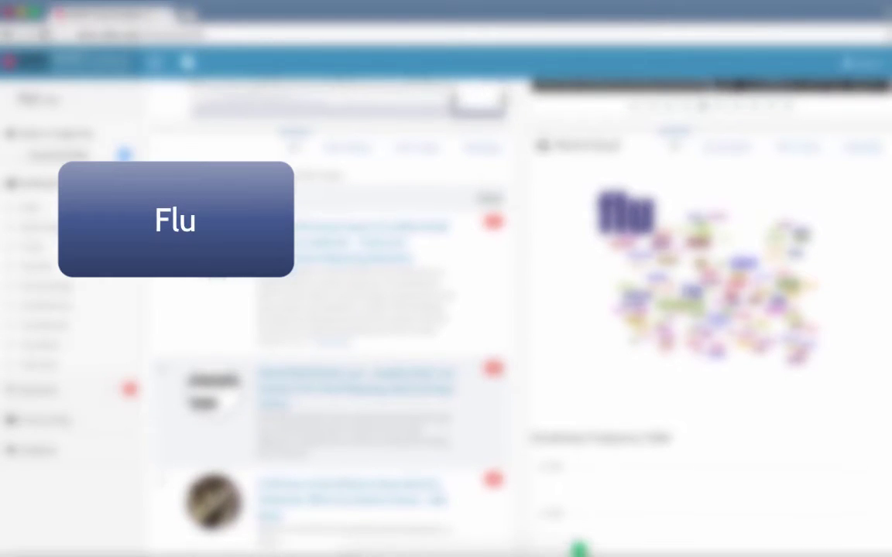
Scroll the reloaded Flu dashboard to the Trend chart's monthly bars, Jul 2014 to Jun 2015.
scroll(520, 310, "down", 5)
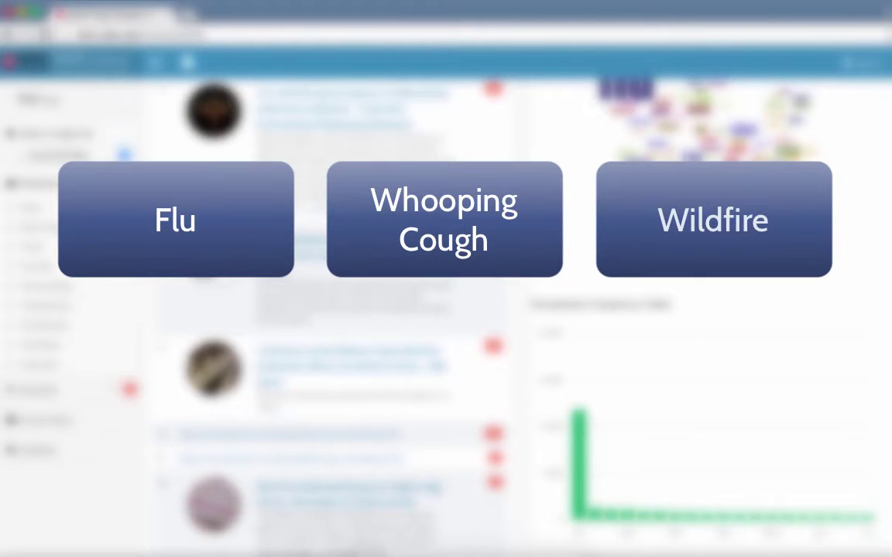
scroll(520, 310, "down", 4)
scroll(520, 309, "down", 5)
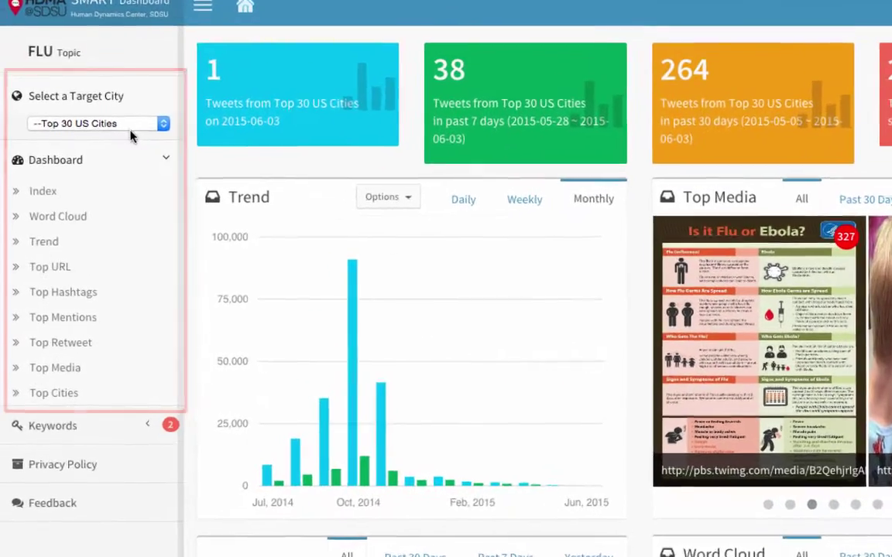
left_click(103, 163)
left_click(133, 118)
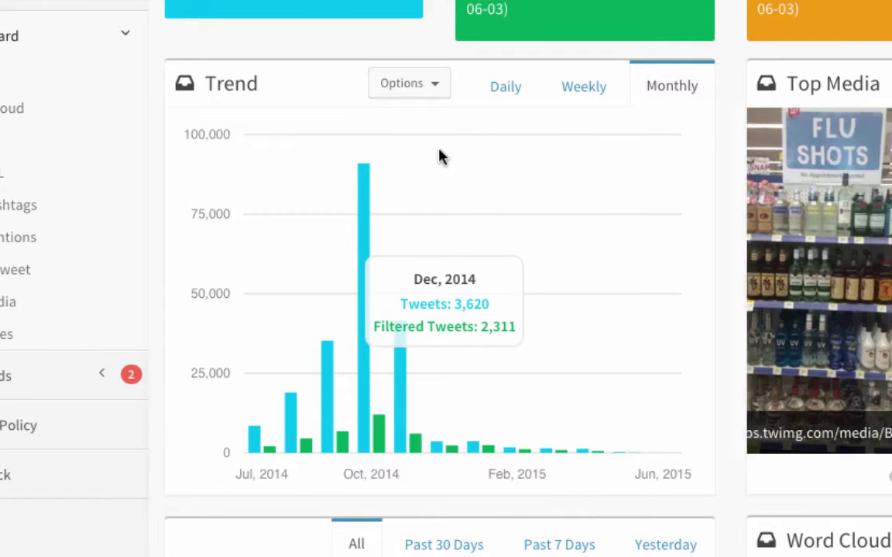
Toggle the Trend data options to filtered-only tweets, then back to original plus filtered.
left_click(439, 93)
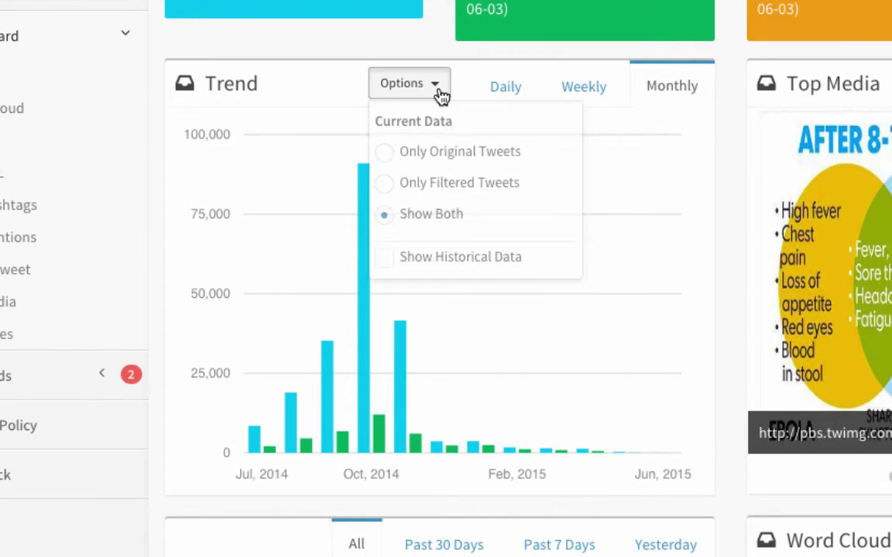
left_click(385, 184)
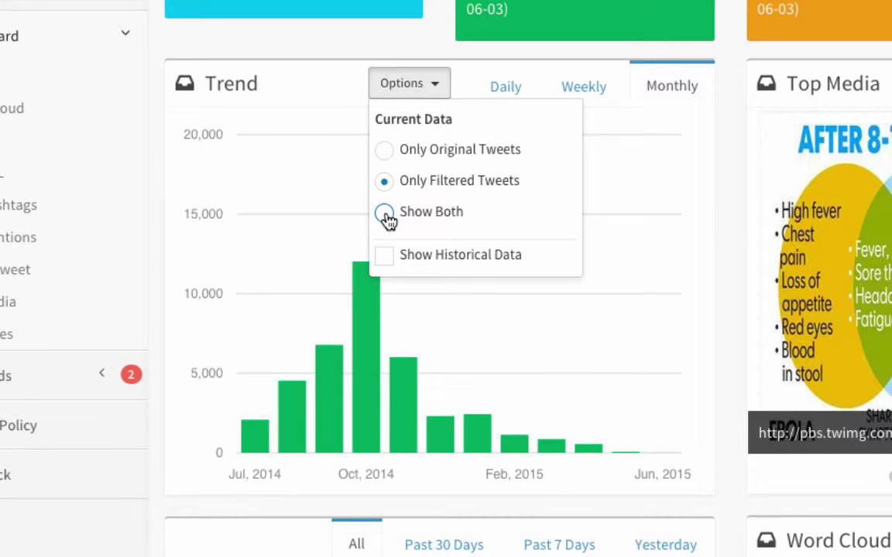
left_click(385, 213)
left_click(649, 145)
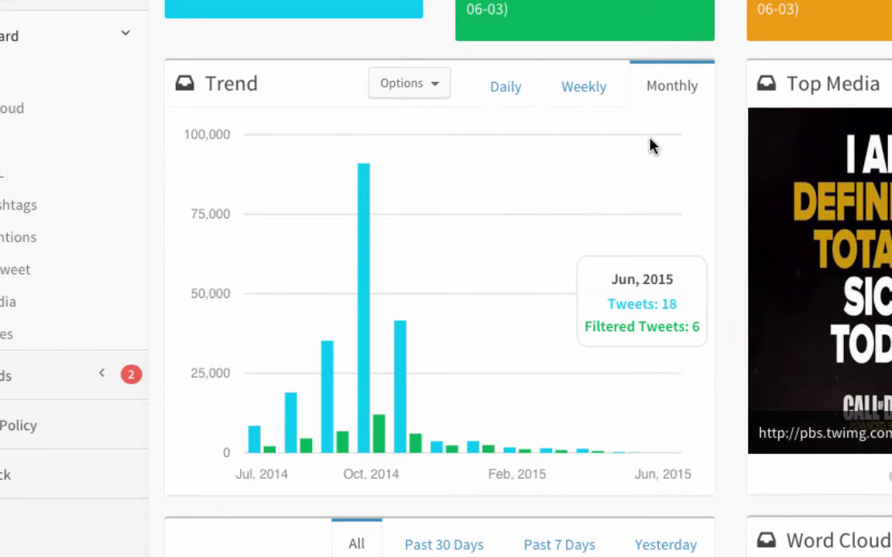
Show daily Trend counts from Dec 2014 and list the 2015-2-4 flu tweets.
left_click(598, 101)
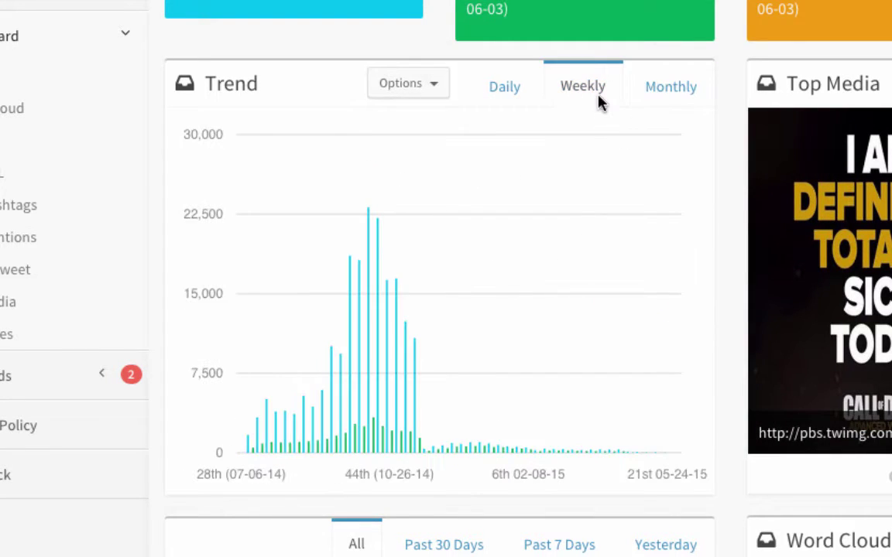
left_click(526, 93)
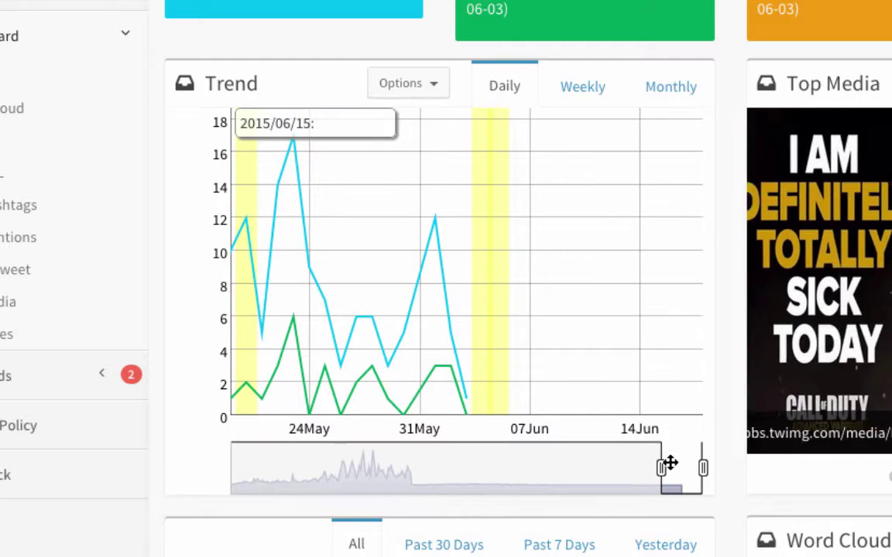
left_click_drag(668, 464, 419, 460)
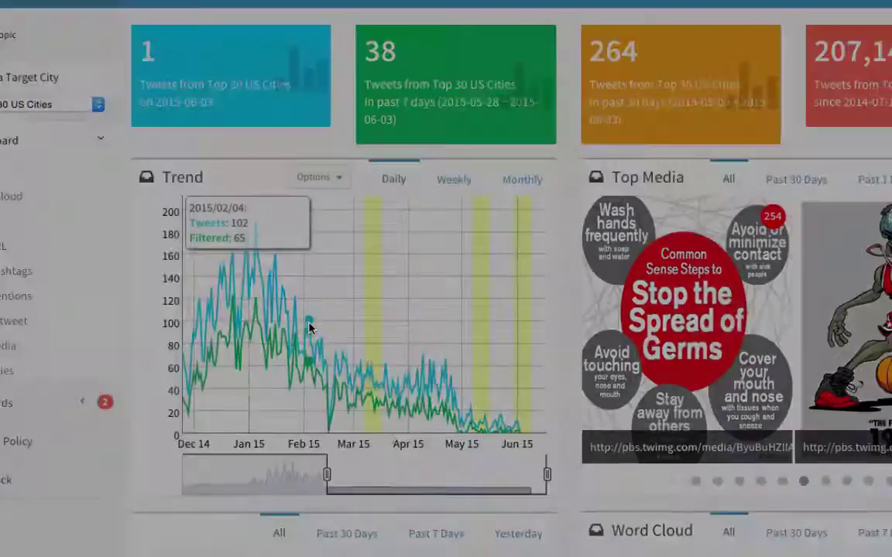
left_click(395, 299)
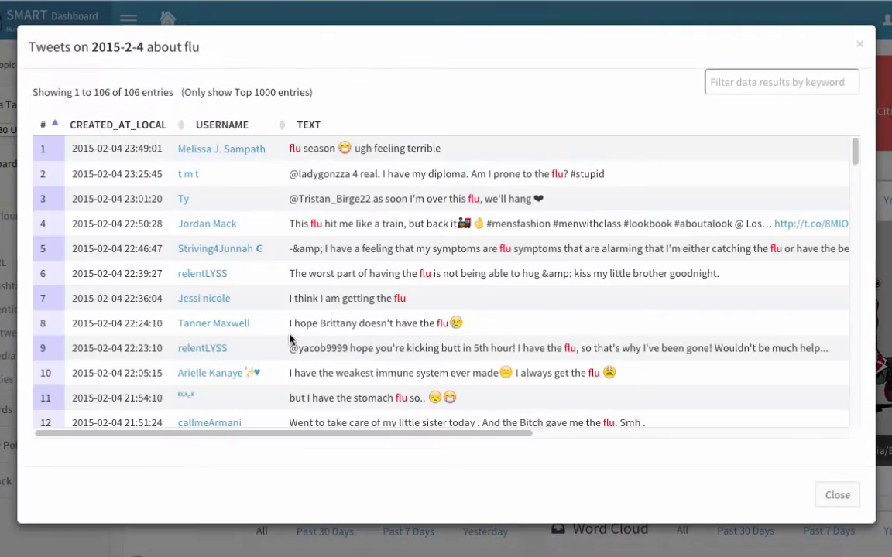
Scroll through the 106 flu tweets from 2015-02-04, then close the table.
scroll(600, 268, "down", 3)
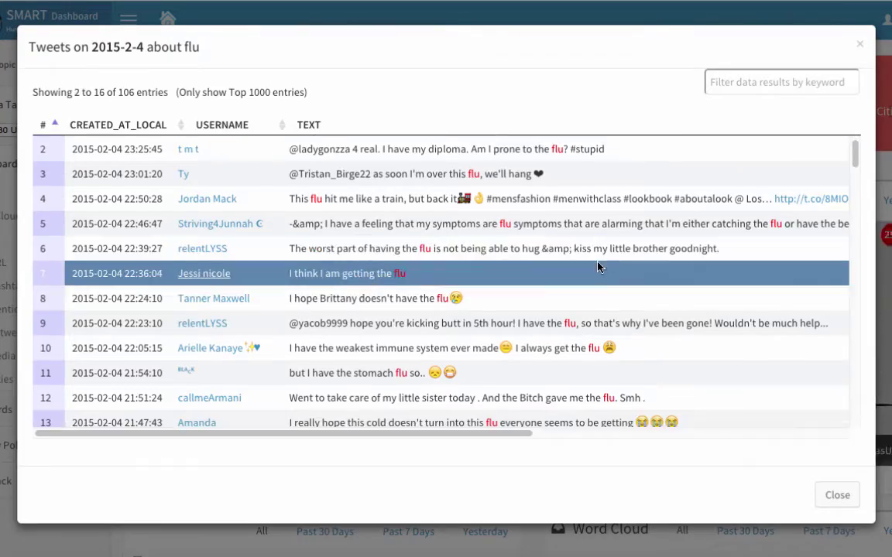
scroll(606, 268, "down", 3)
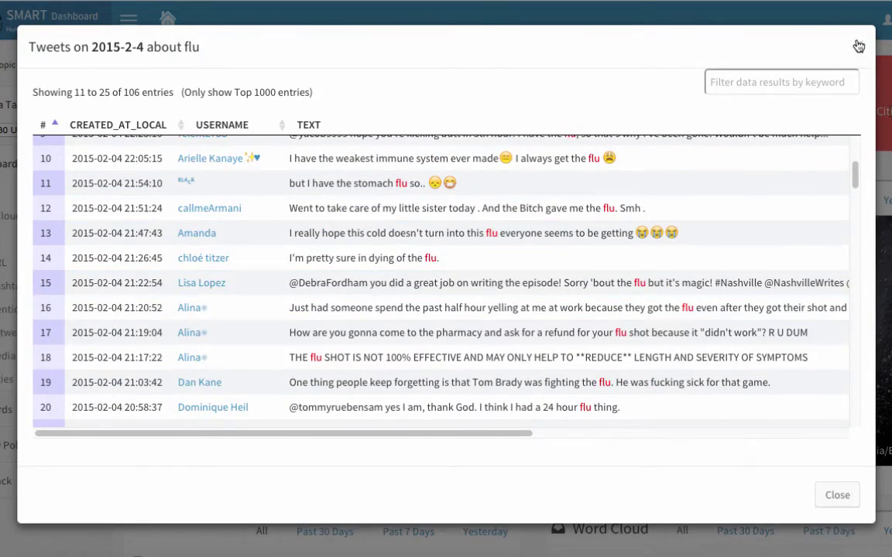
left_click(857, 46)
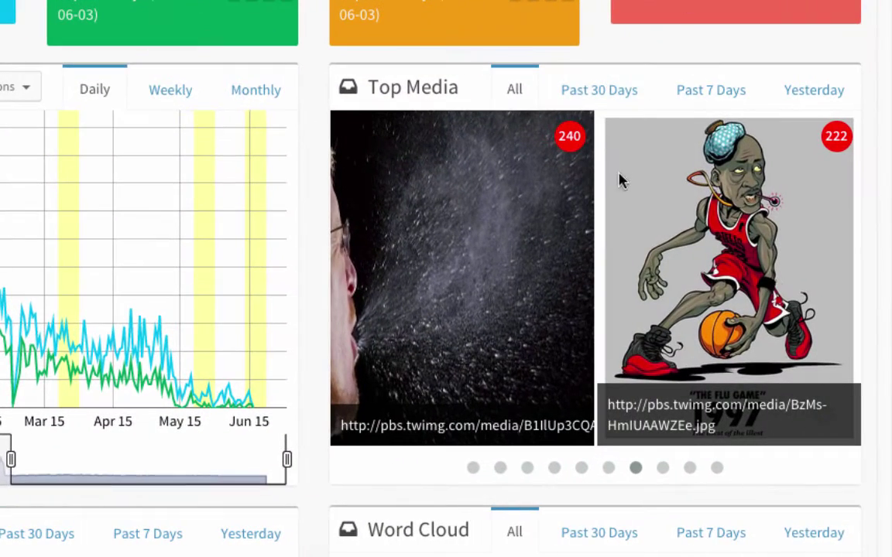
Page the Top Media carousel to its last flu images, then scroll to Top URL.
left_click(661, 469)
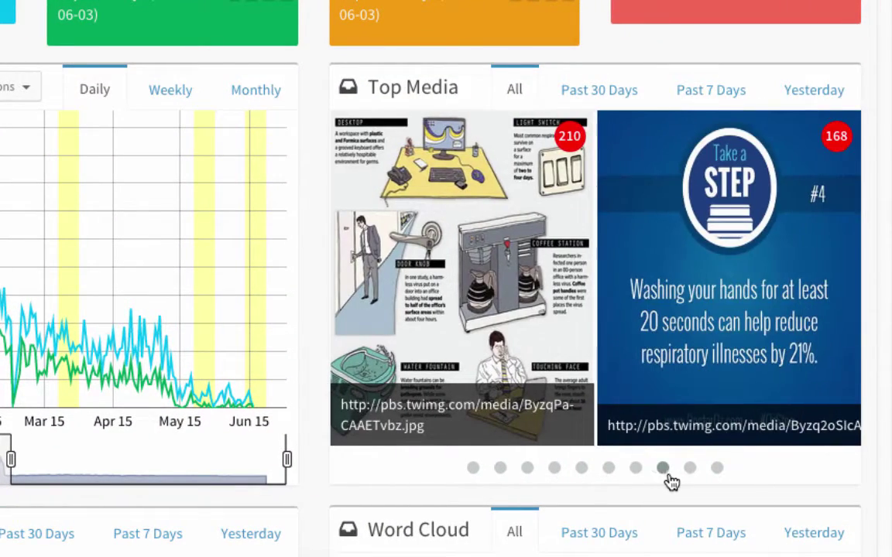
left_click(715, 469)
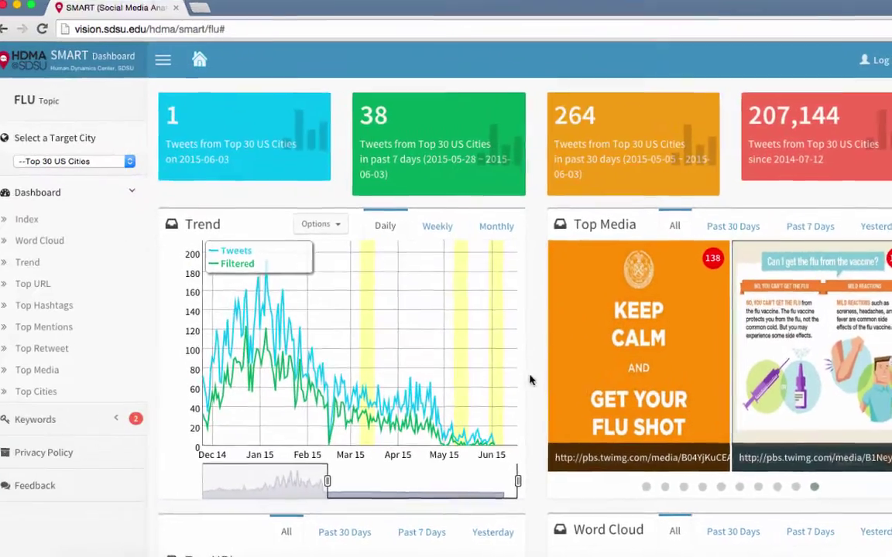
scroll(233, 348, "down", 3)
scroll(292, 466, "down", 5)
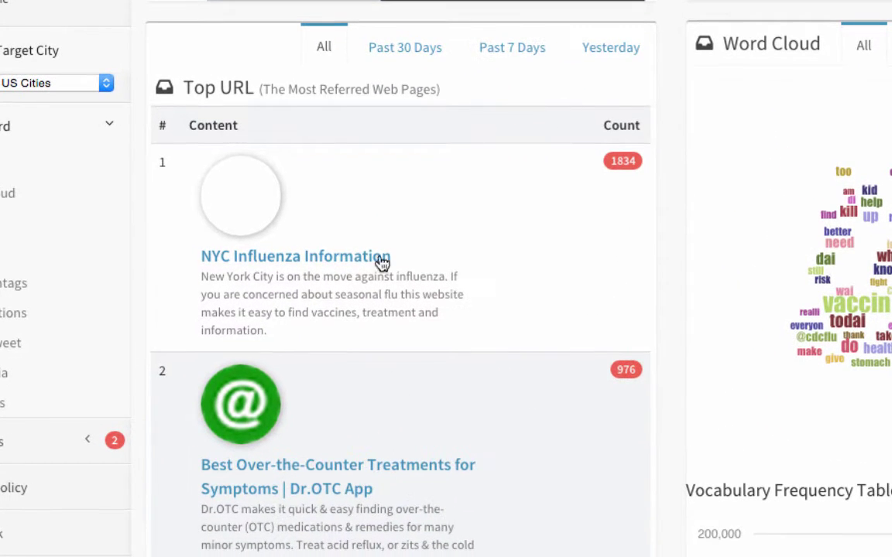
Filter Top URL to Past 30 Days, headed by the bird flu egg-prices article (5).
left_click(403, 51)
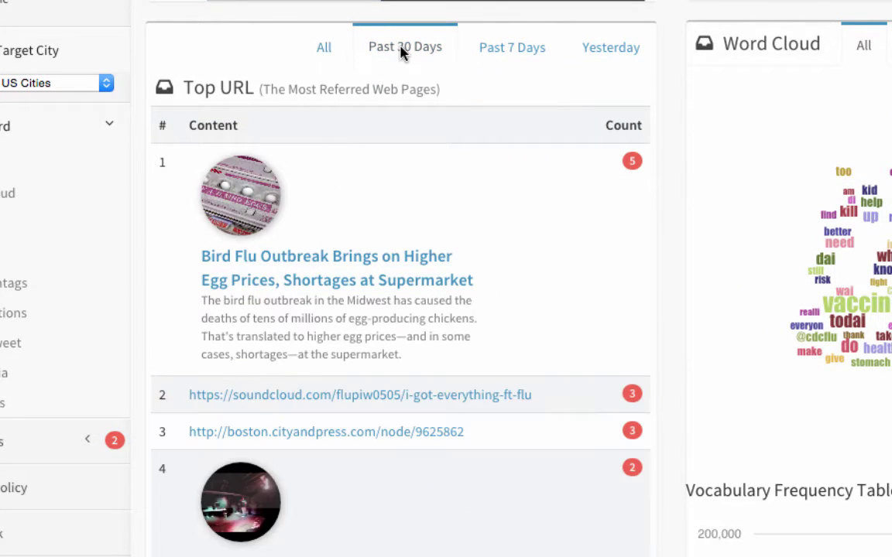
scroll(393, 149, "down", 1)
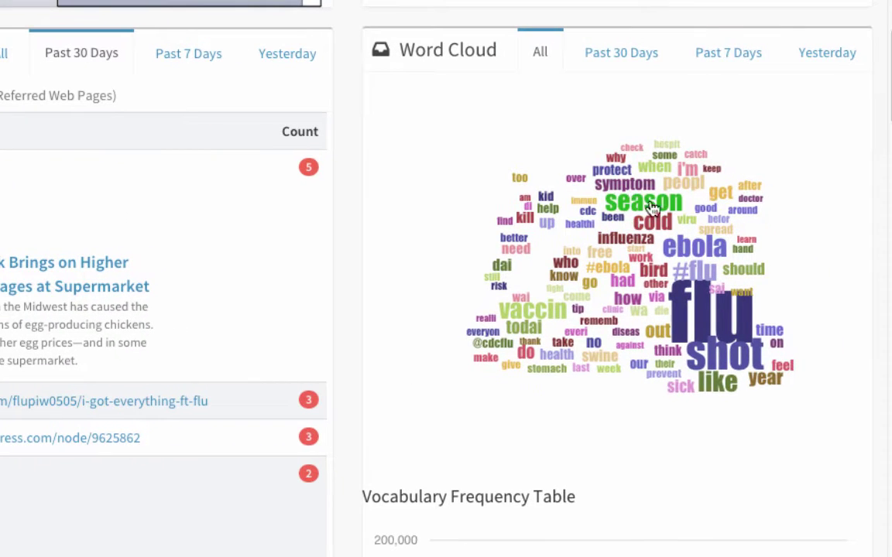
Switch the word cloud to past 30, then 7 days, and review the 14 'bird' tweets.
left_click(626, 55)
left_click(731, 53)
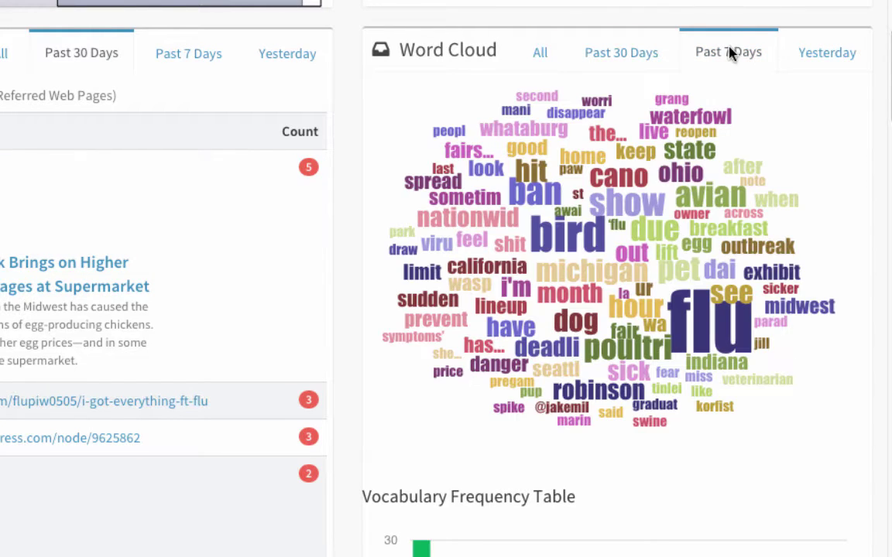
left_click(569, 233)
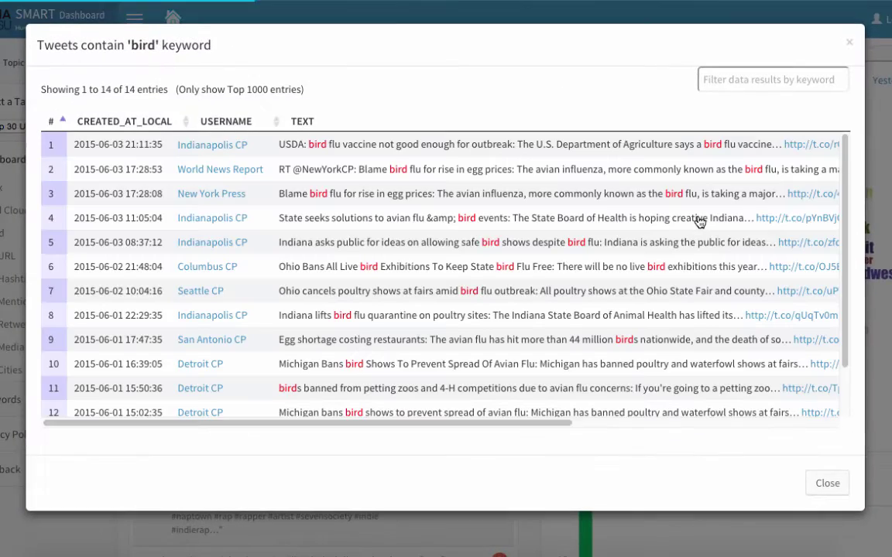
scroll(658, 248, "down", 1)
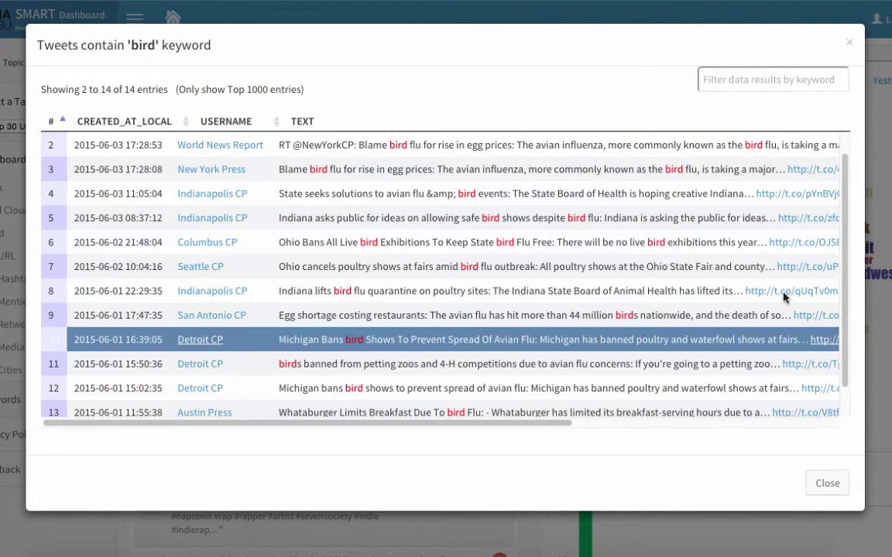
left_click(849, 46)
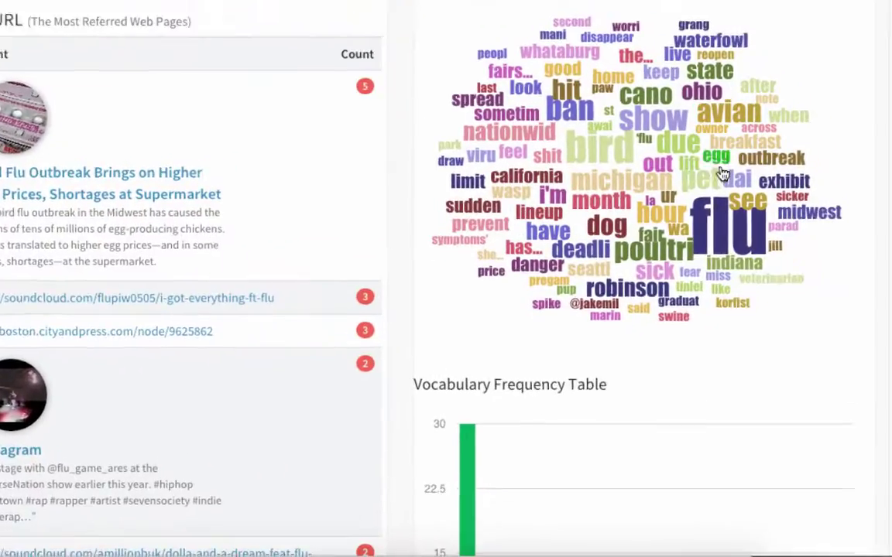
Scroll past the Vocabulary Frequency chart to the Tweets in Cities map.
scroll(676, 247, "down", 3)
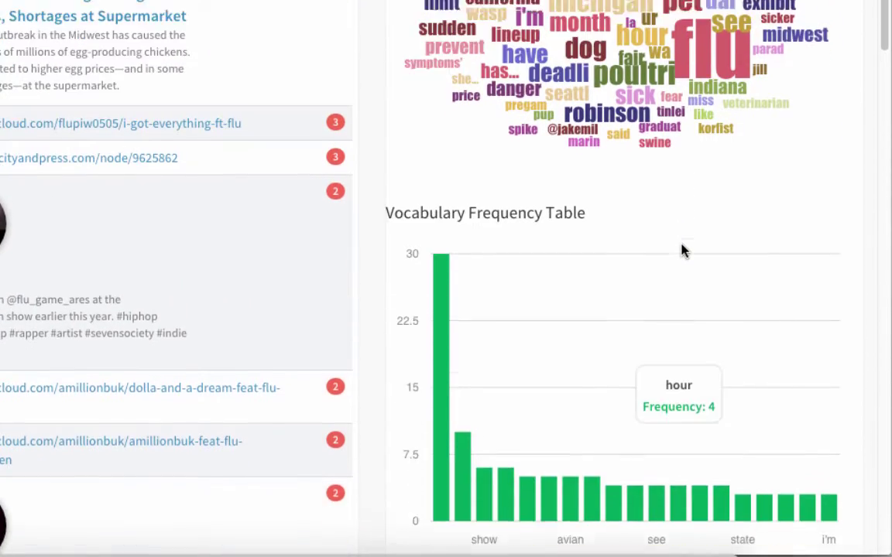
scroll(691, 259, "down", 1)
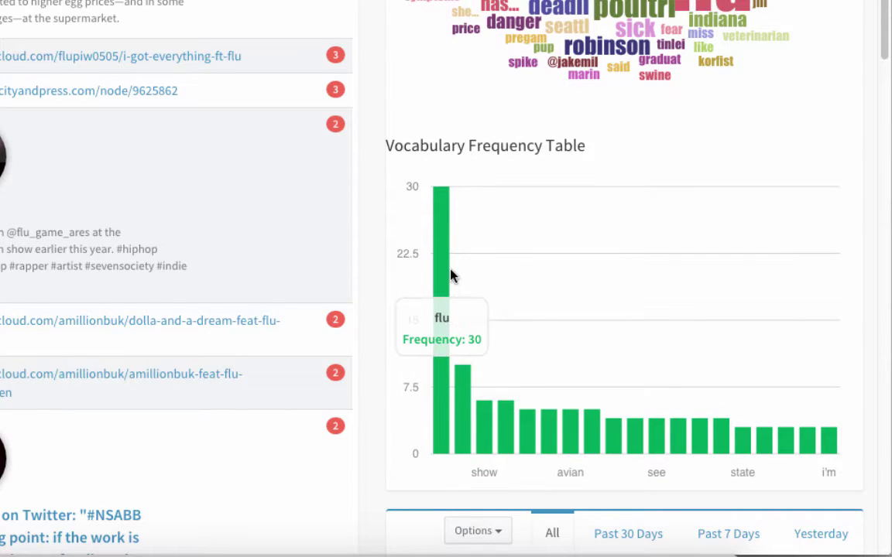
scroll(450, 277, "down", 4)
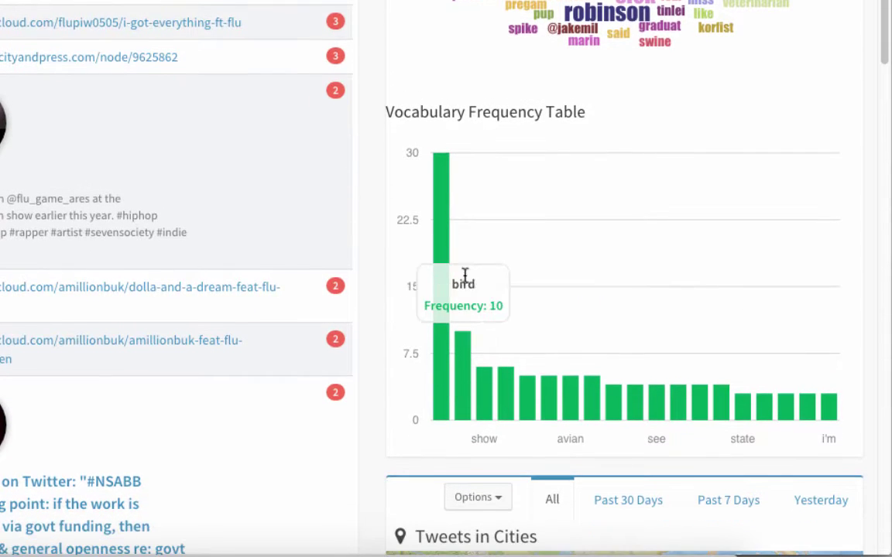
scroll(655, 364, "down", 6)
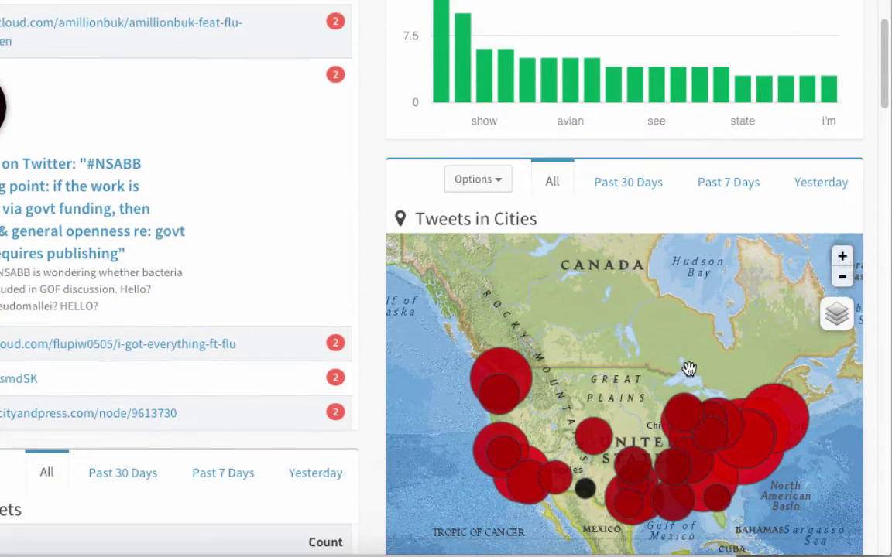
Show Portland's tweet statistics and switch the Tweets in Cities basemap to NightView Map.
scroll(691, 377, "down", 4)
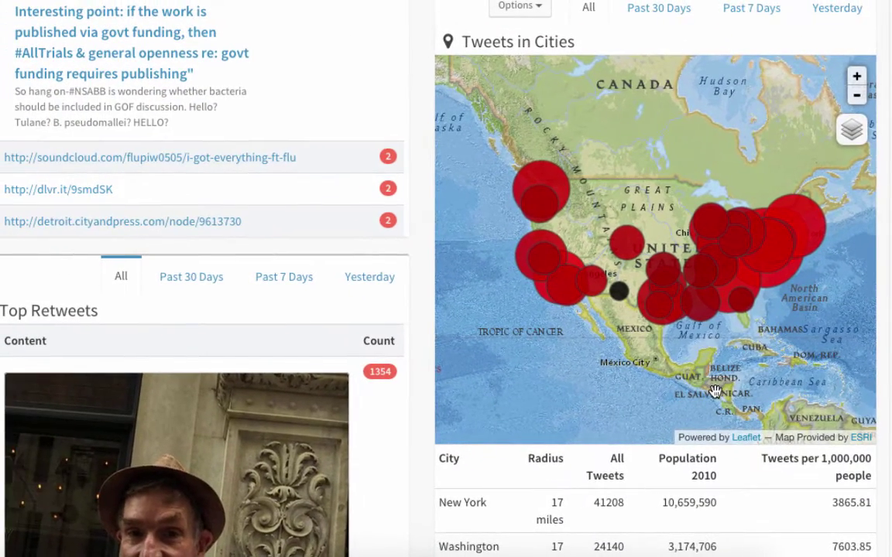
left_click(538, 207)
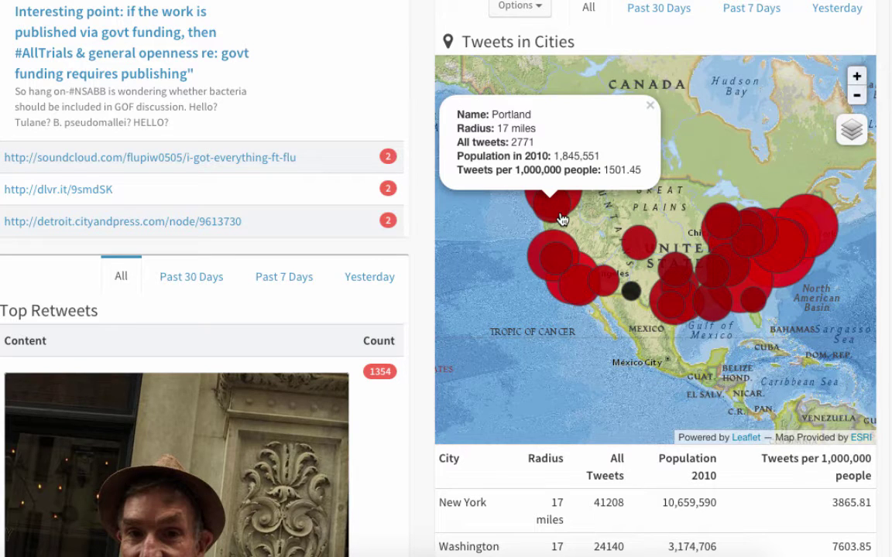
mouse_move(858, 136)
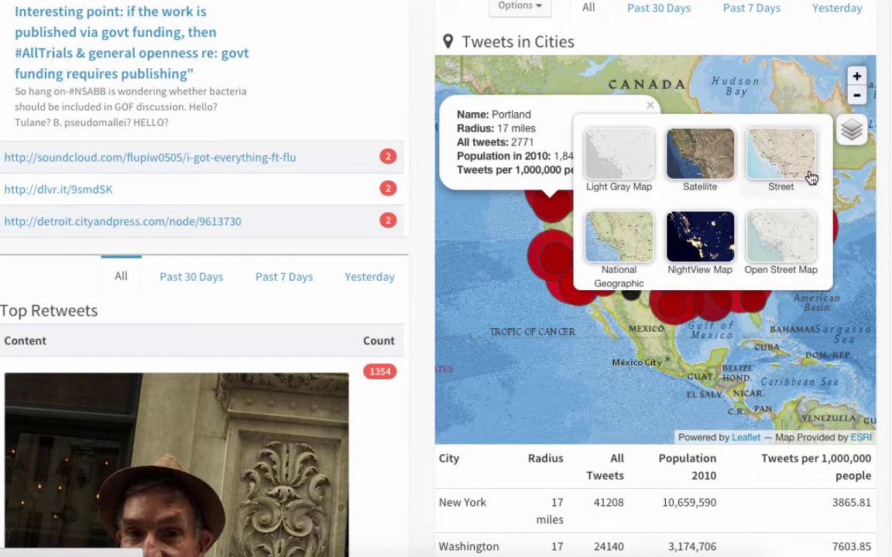
left_click(681, 226)
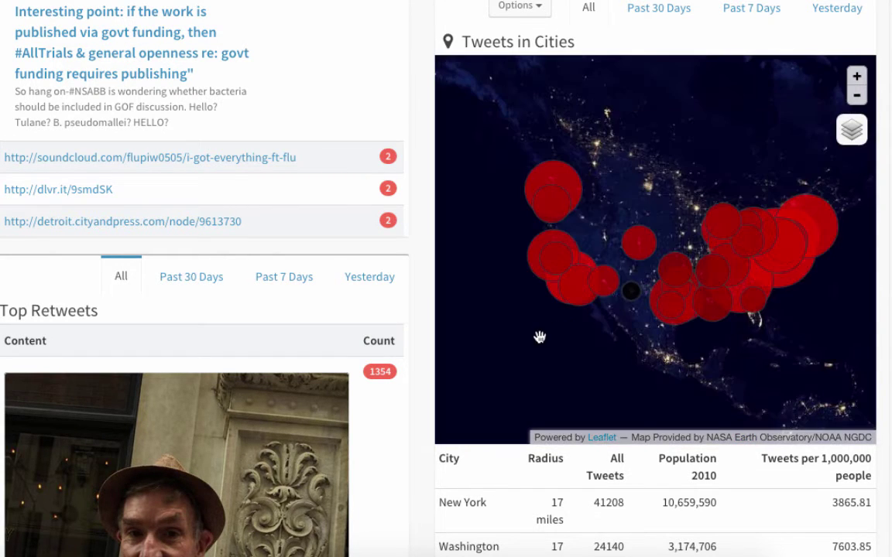
scroll(539, 337, "down", 3)
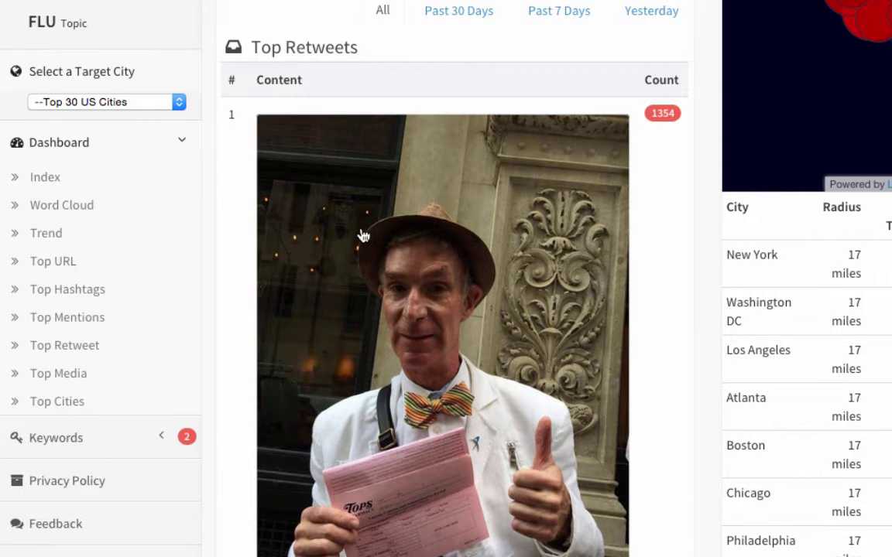
Scroll past Top Retweets to the Top Mentions table, headed by CDCFlu at 4,762.
scroll(358, 240, "down", 1)
scroll(352, 254, "down", 3)
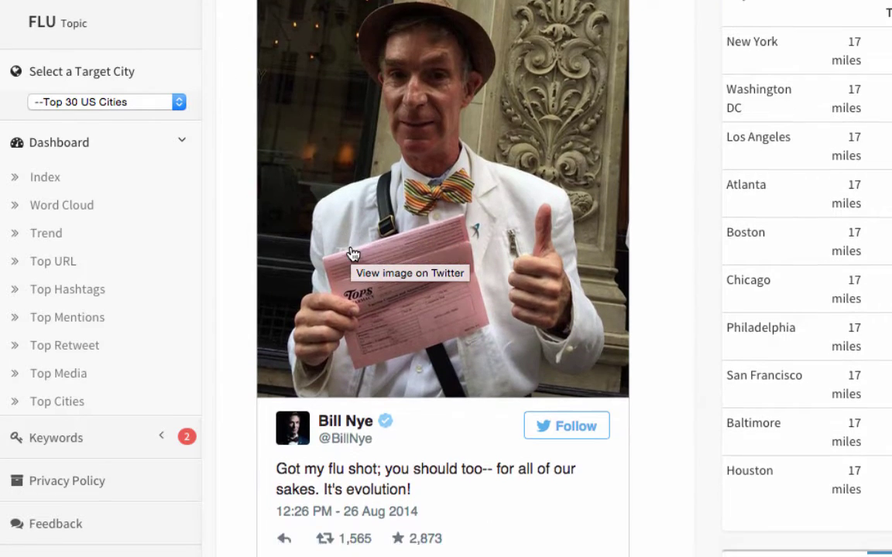
scroll(619, 408, "down", 1)
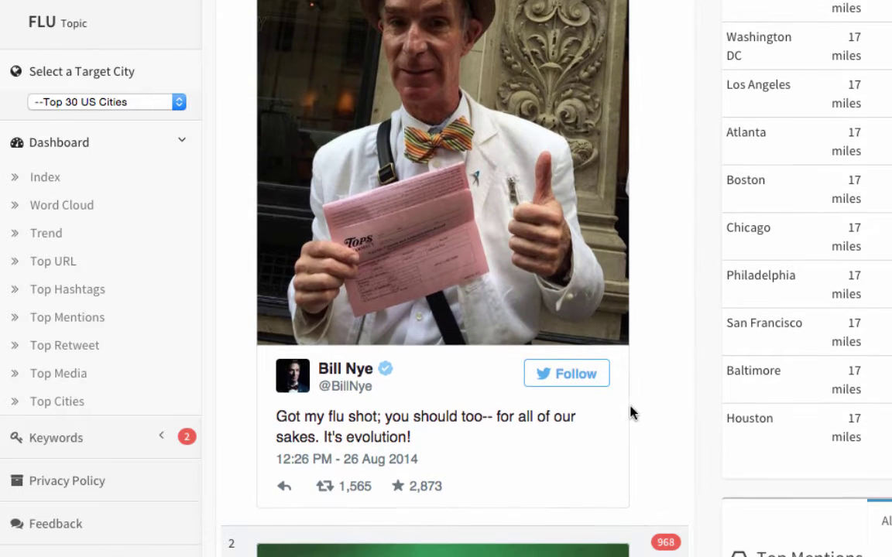
scroll(631, 412, "down", 3)
scroll(652, 426, "down", 6)
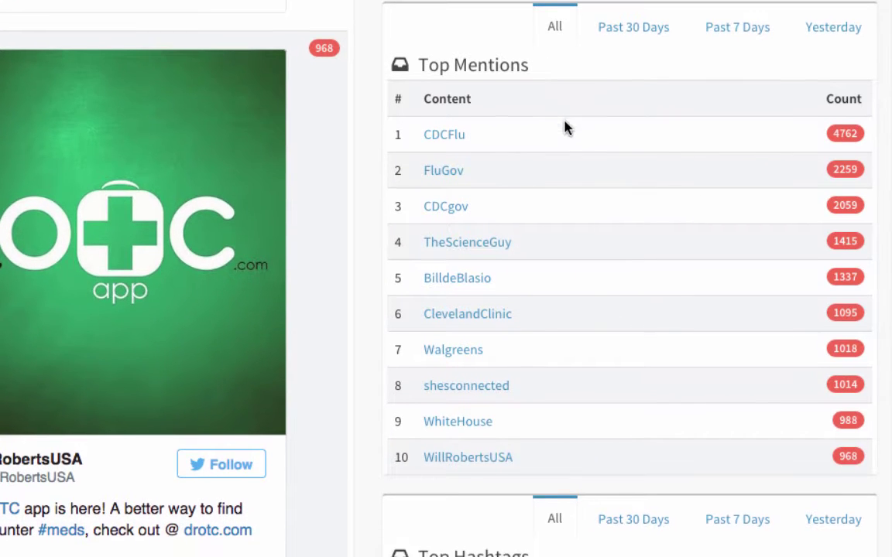
Scroll down to the Flu dashboard's Top Hashtags panel.
scroll(571, 263, "down", 5)
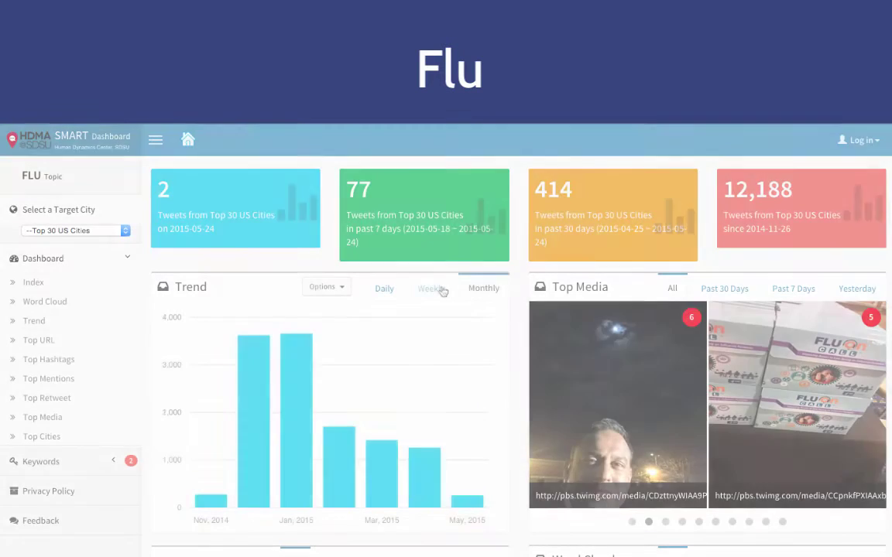
Switch the Drugs trend from weekly back to daily and extend its date range back to Dec 14.
left_click(431, 289)
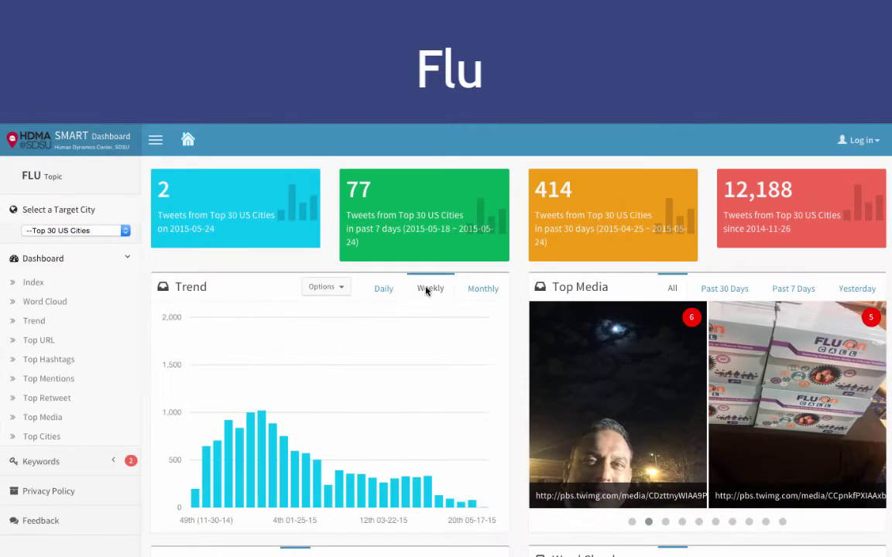
left_click(393, 290)
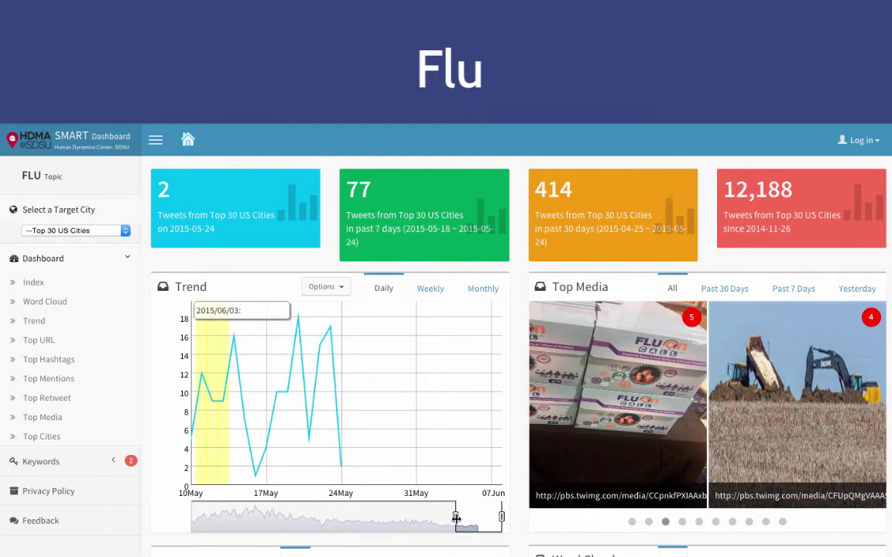
left_click_drag(469, 526, 323, 515)
left_click_drag(214, 524, 162, 536)
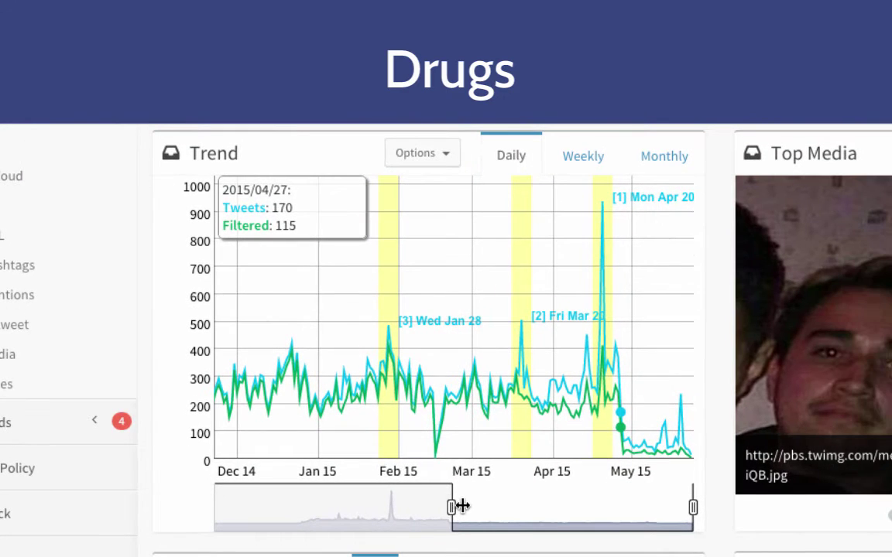
Narrow the Drugs trend to late March through May and list the tweets behind the Apr 20 peak.
left_click_drag(462, 506, 610, 513)
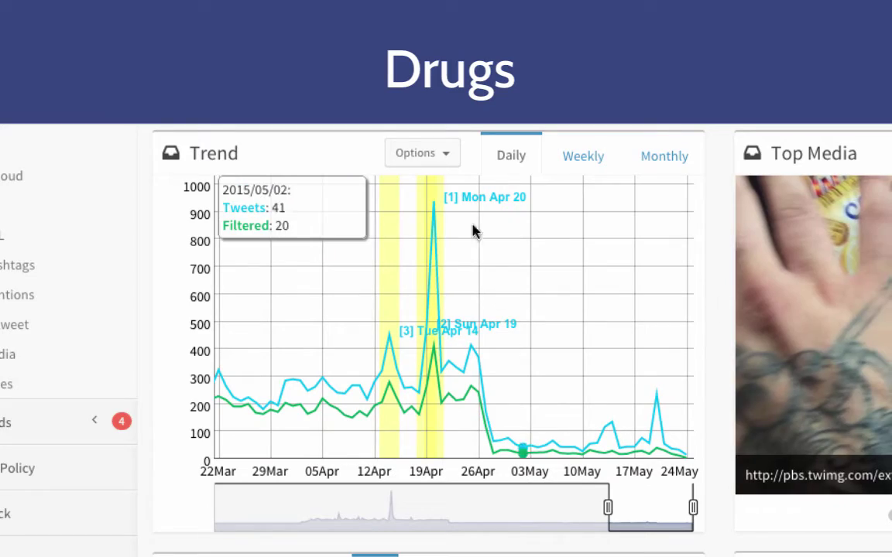
mouse_move(428, 208)
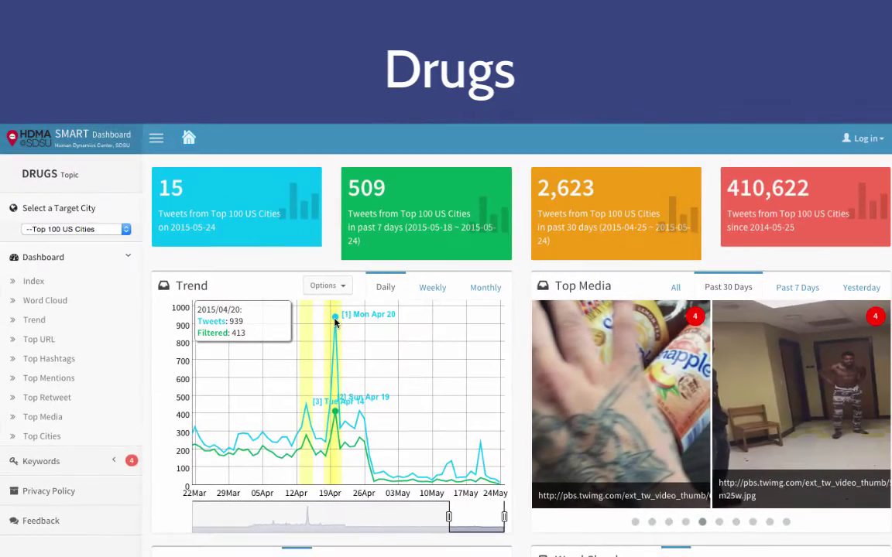
left_click(430, 208)
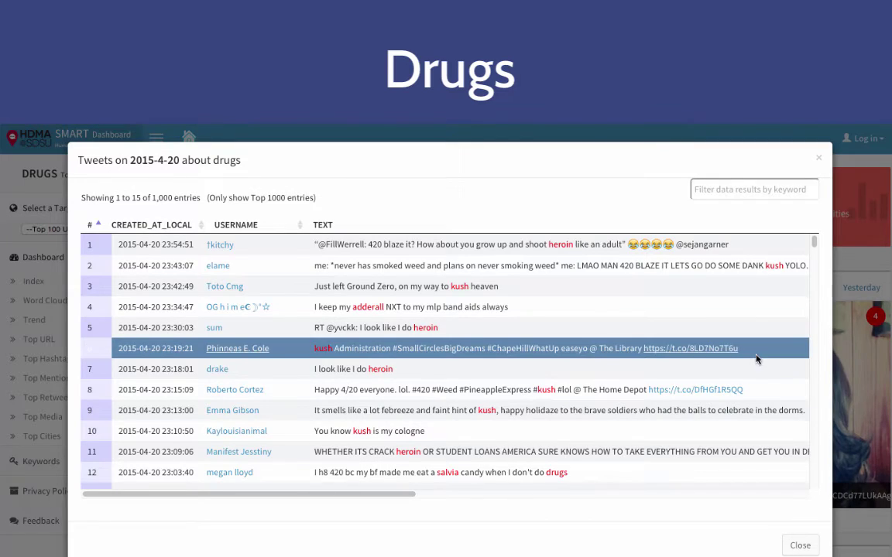
scroll(756, 358, "down", 5)
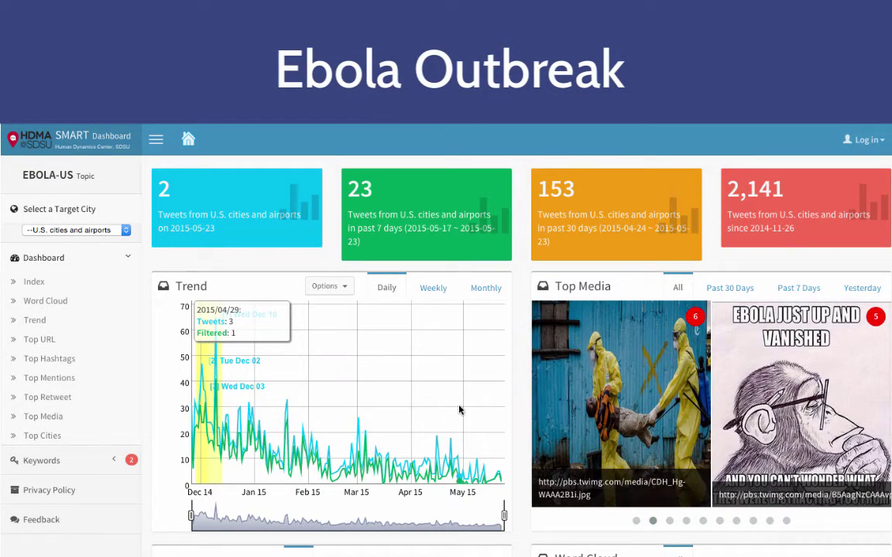
Show the Ebola trend chart as monthly totals.
left_click(482, 291)
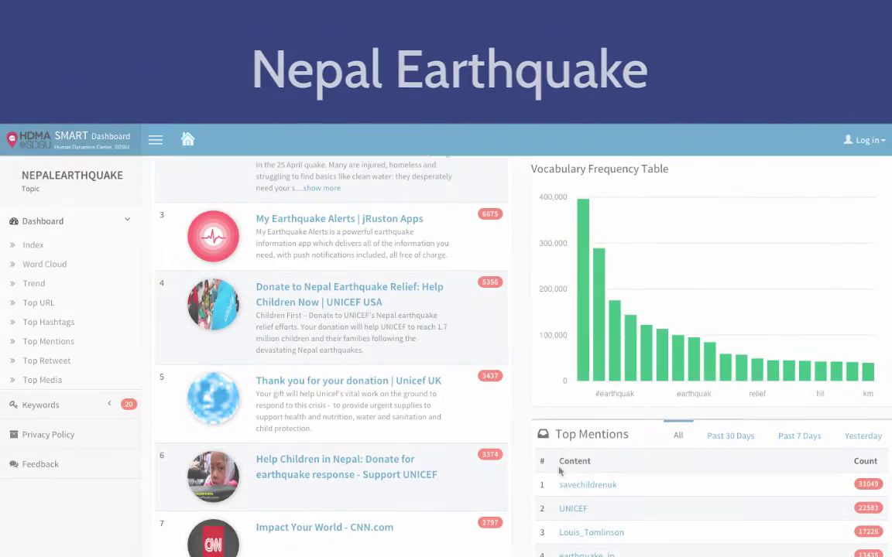
Open the Nepal Earthquake Top Retweets list and scroll to its 17,207-retweet donation appeal.
scroll(560, 470, "up", 5)
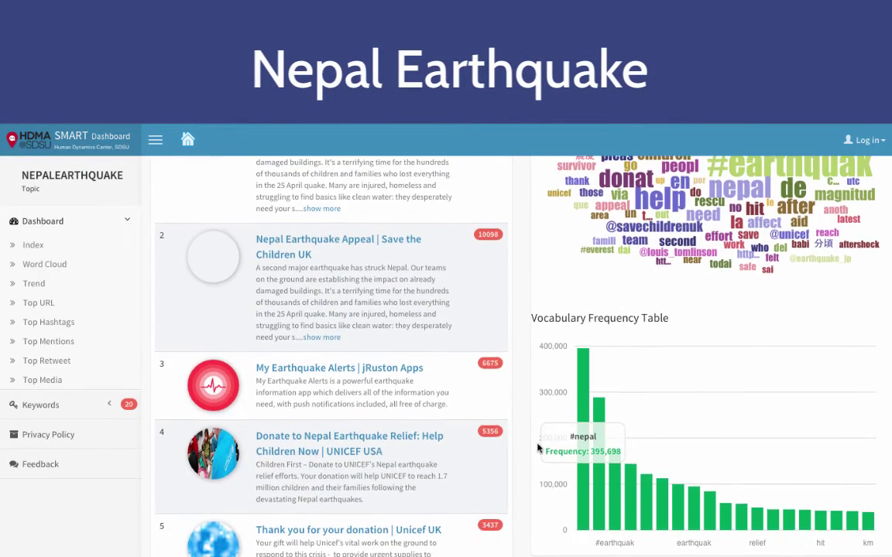
scroll(537, 448, "up", 4)
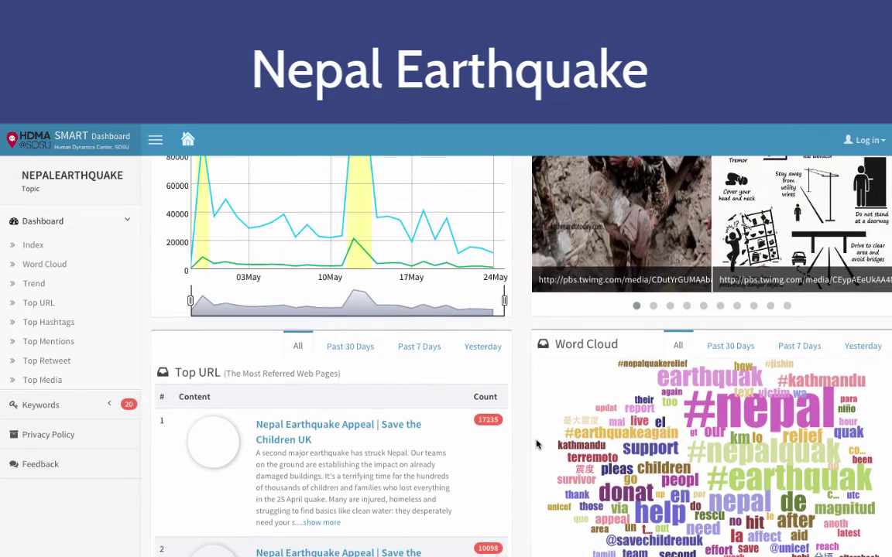
scroll(537, 442, "up", 3)
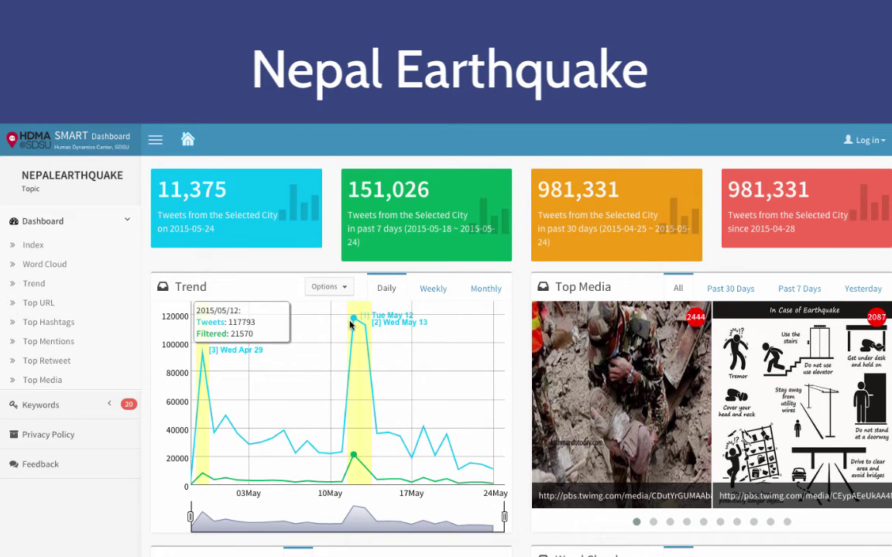
scroll(486, 423, "down", 4)
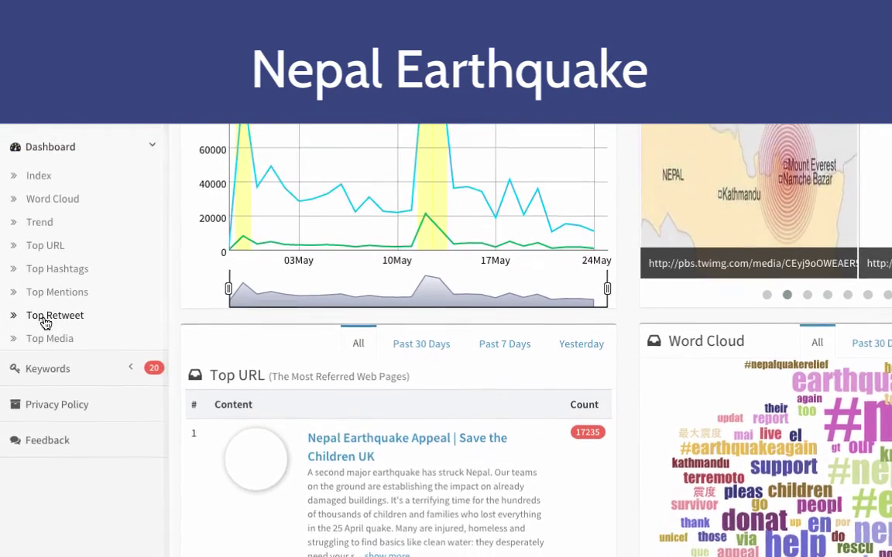
left_click(43, 359)
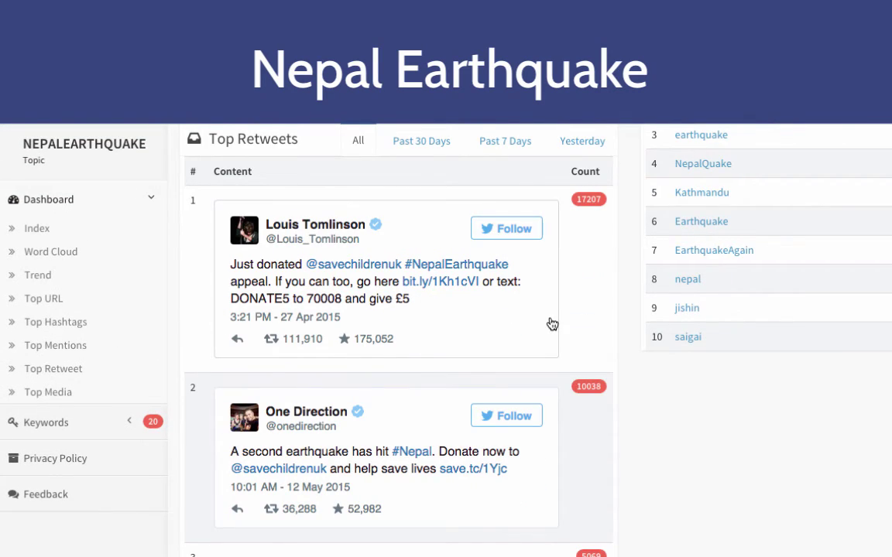
scroll(550, 337, "down", 3)
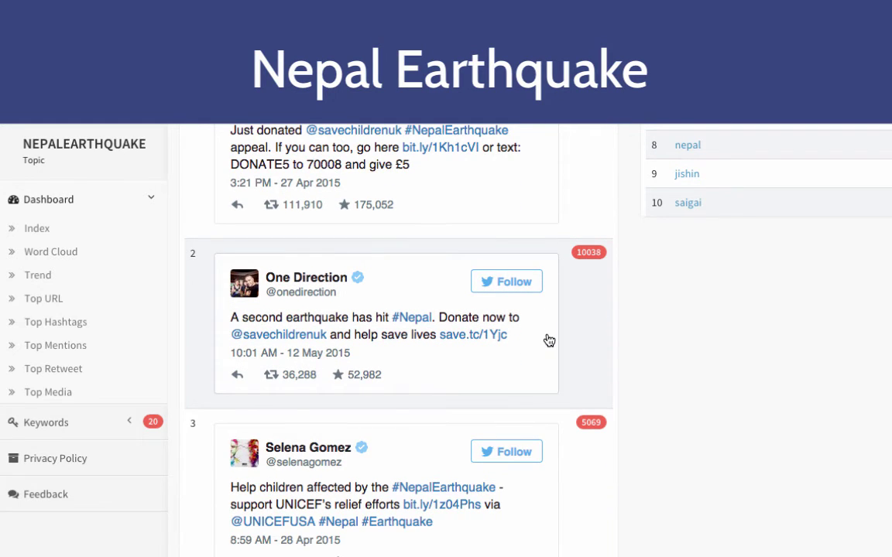
scroll(547, 350, "down", 1)
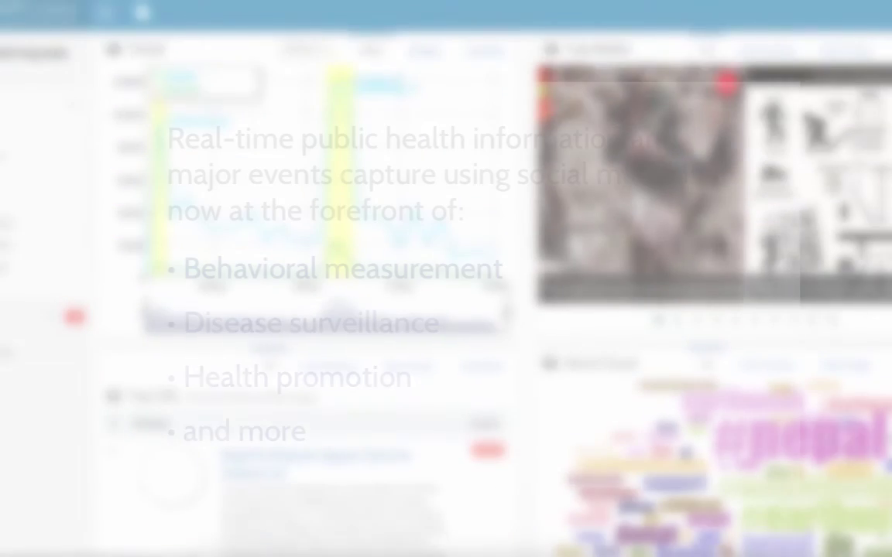